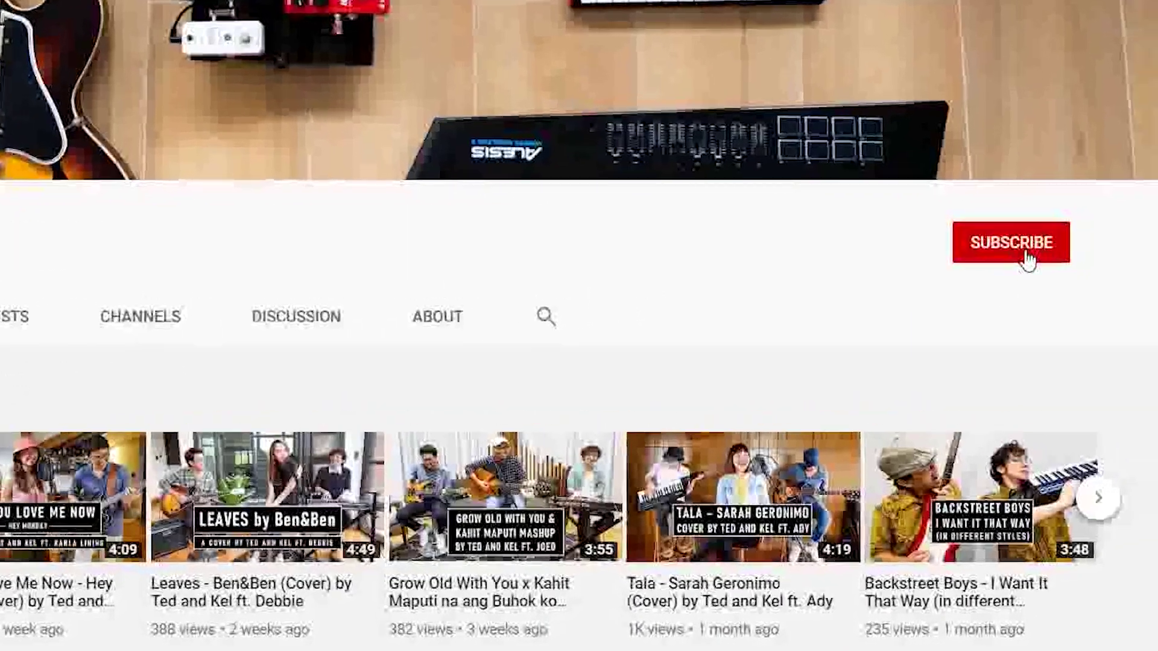
Subscribe to the channel and open its All / Personalized / None notification options.
click(1071, 256)
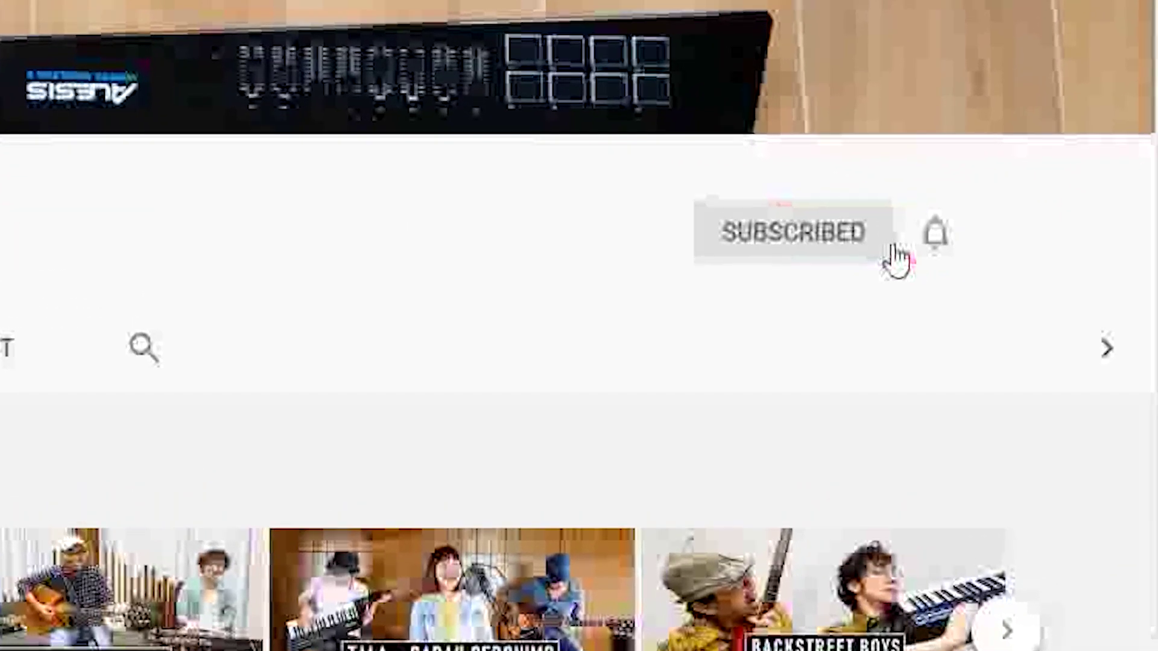
click(946, 262)
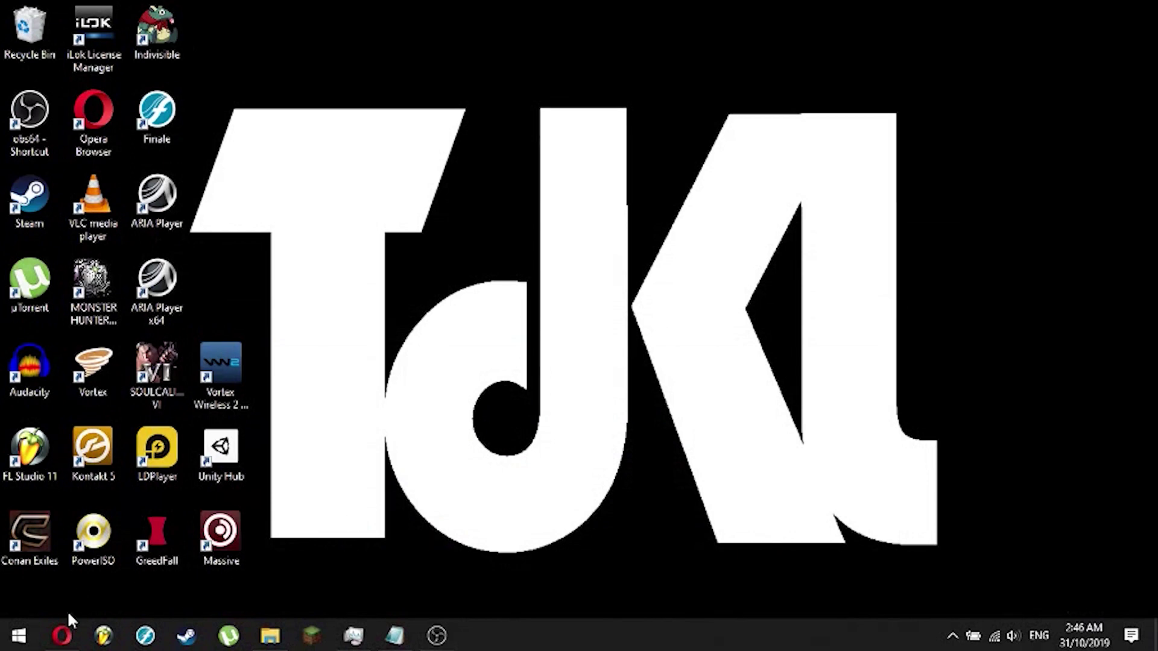
On the Focusrite downloads page, pick Scarlett 2i2 2nd Gen as the product.
click(63, 635)
click(836, 407)
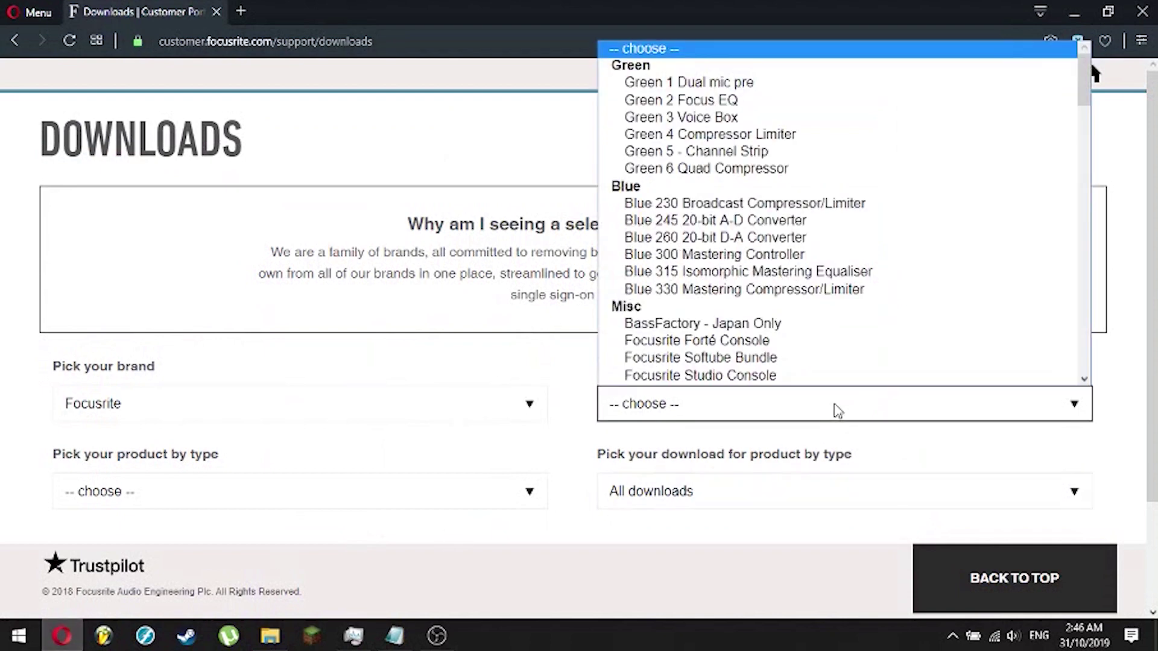
scroll(742, 318, down, 10)
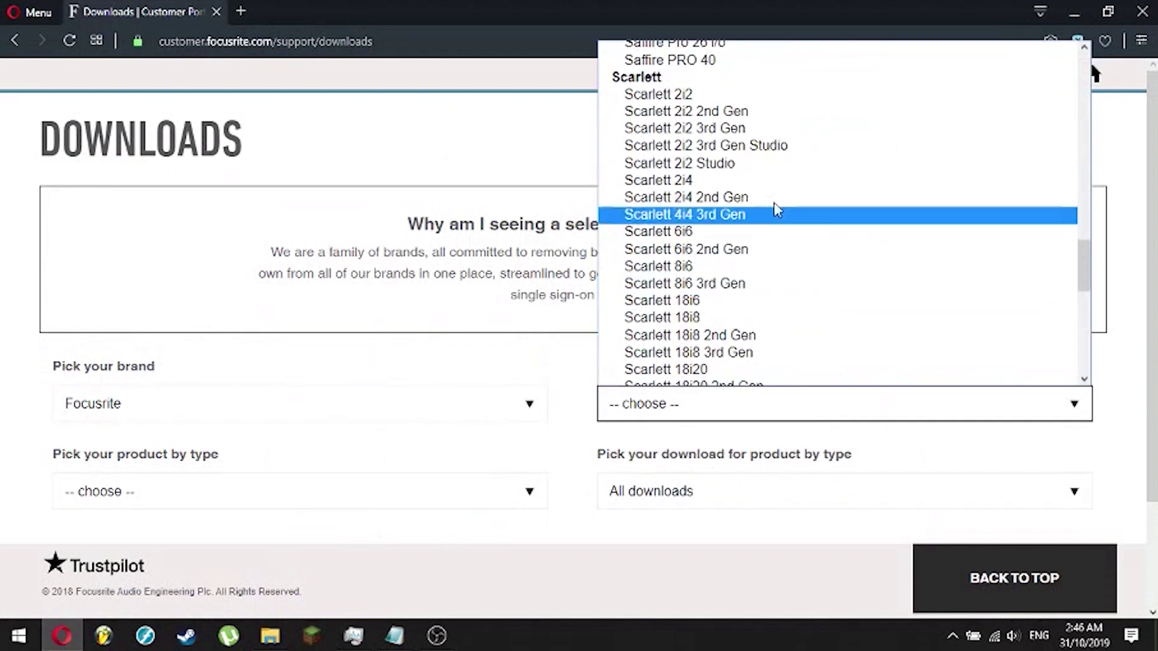
click(772, 111)
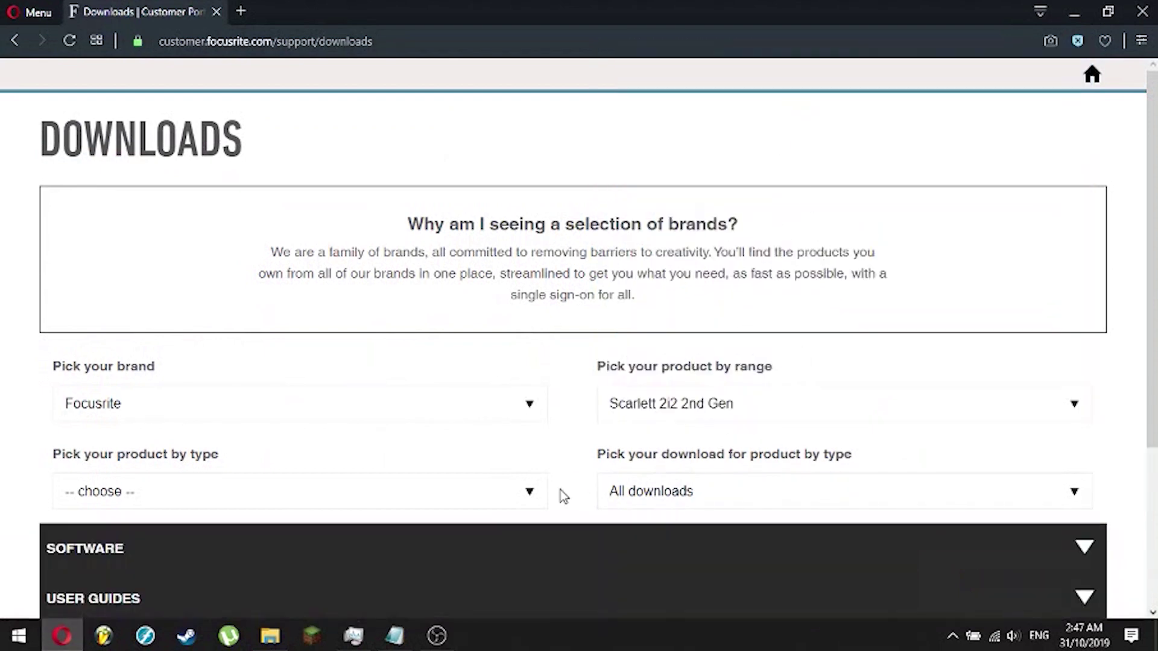
Expand SOFTWARE and save the Focusrite USB Driver 4.62.1.504 Windows installer to the desktop.
scroll(603, 476, down, 2)
click(703, 465)
scroll(797, 493, down, 5)
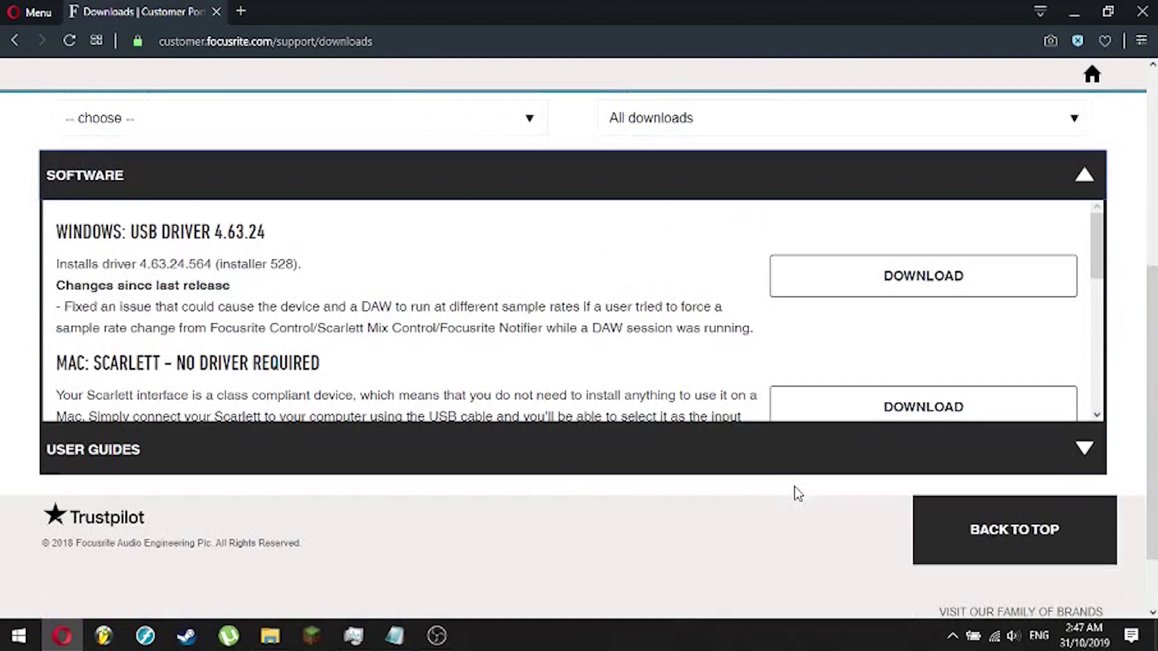
scroll(798, 493, down, 2)
scroll(641, 393, up, 2)
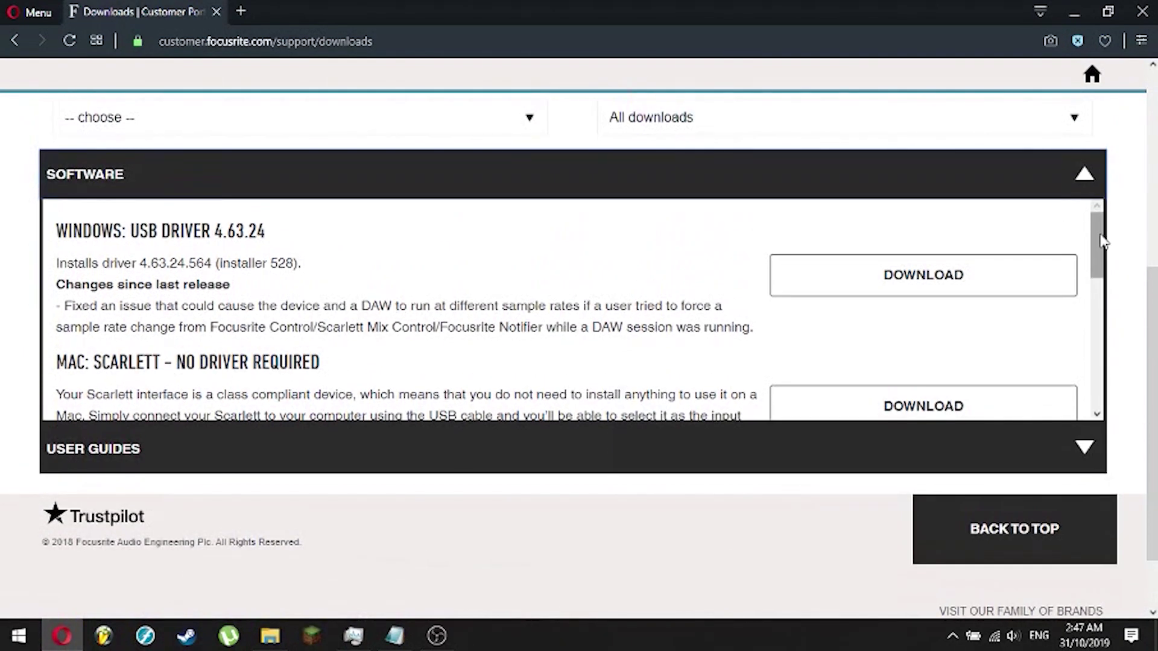
drag(1101, 241, 1117, 386)
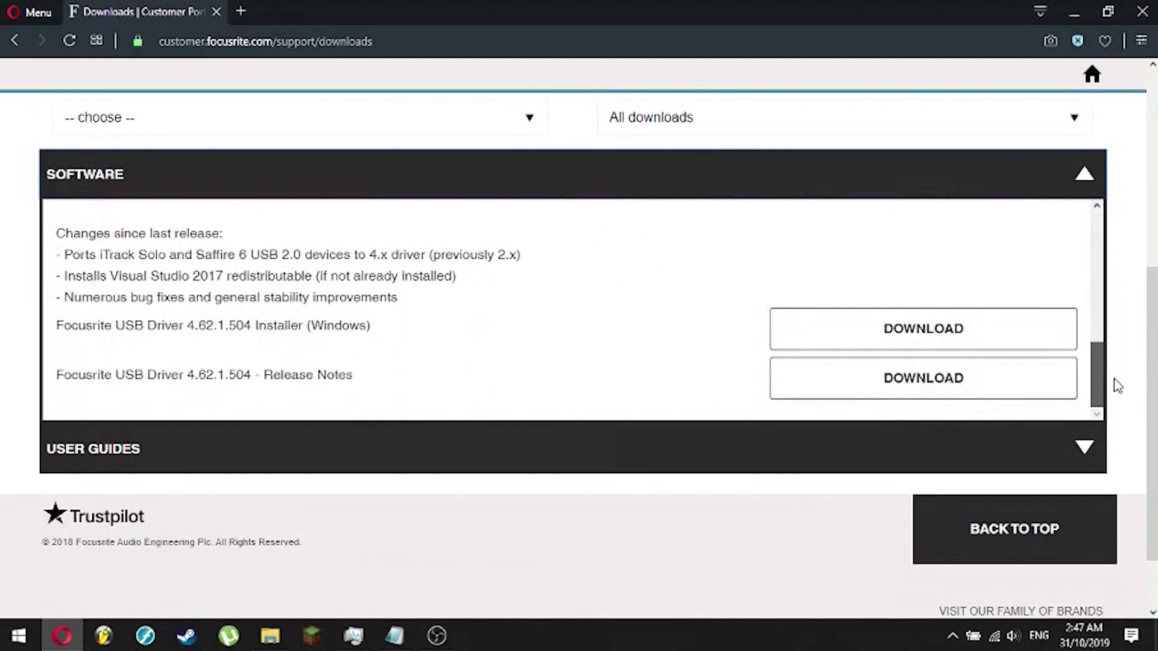
click(846, 328)
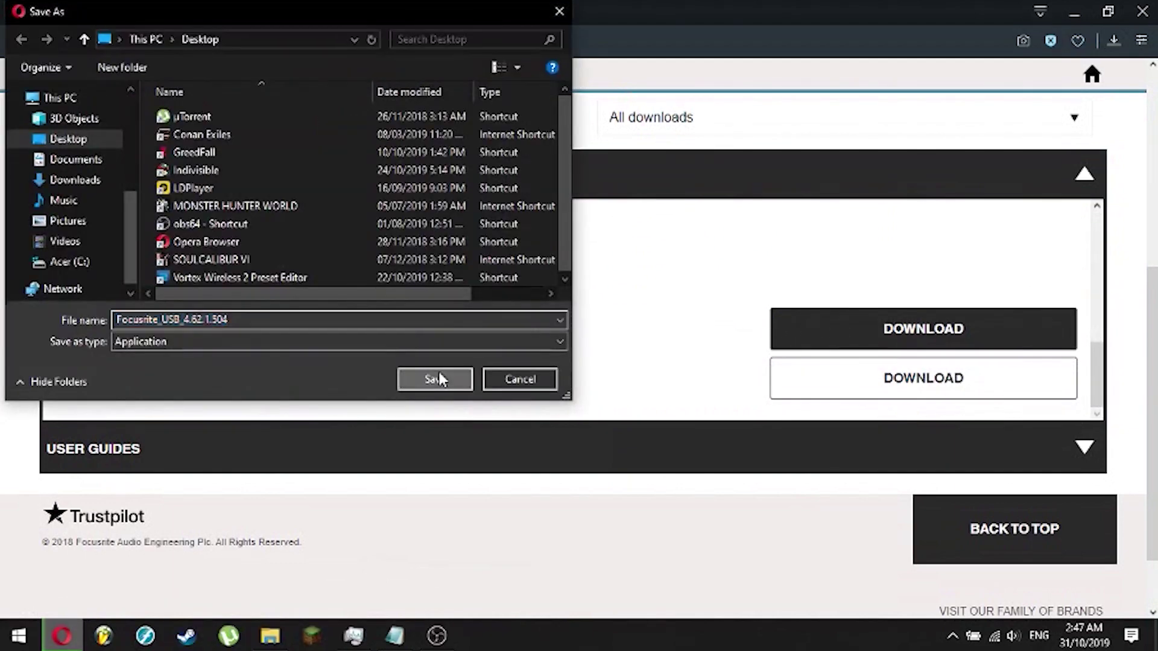
click(439, 379)
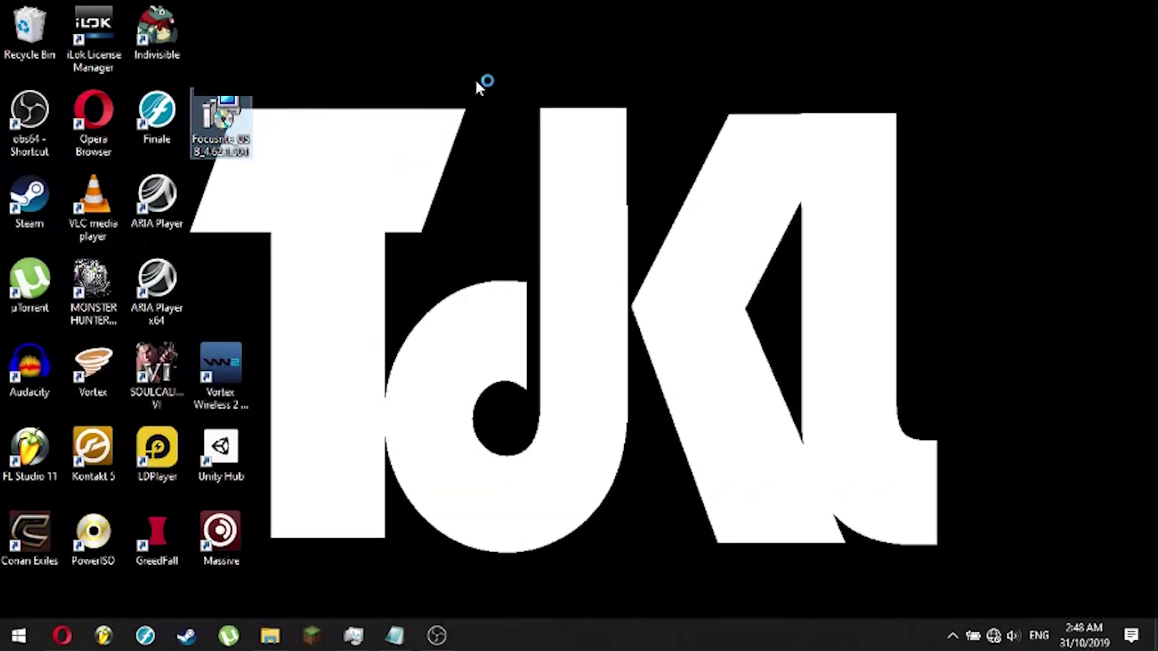
Install the Focusrite USB driver with its Visual Studio runtime update, then launch FL Studio 11.
click(627, 335)
click(674, 452)
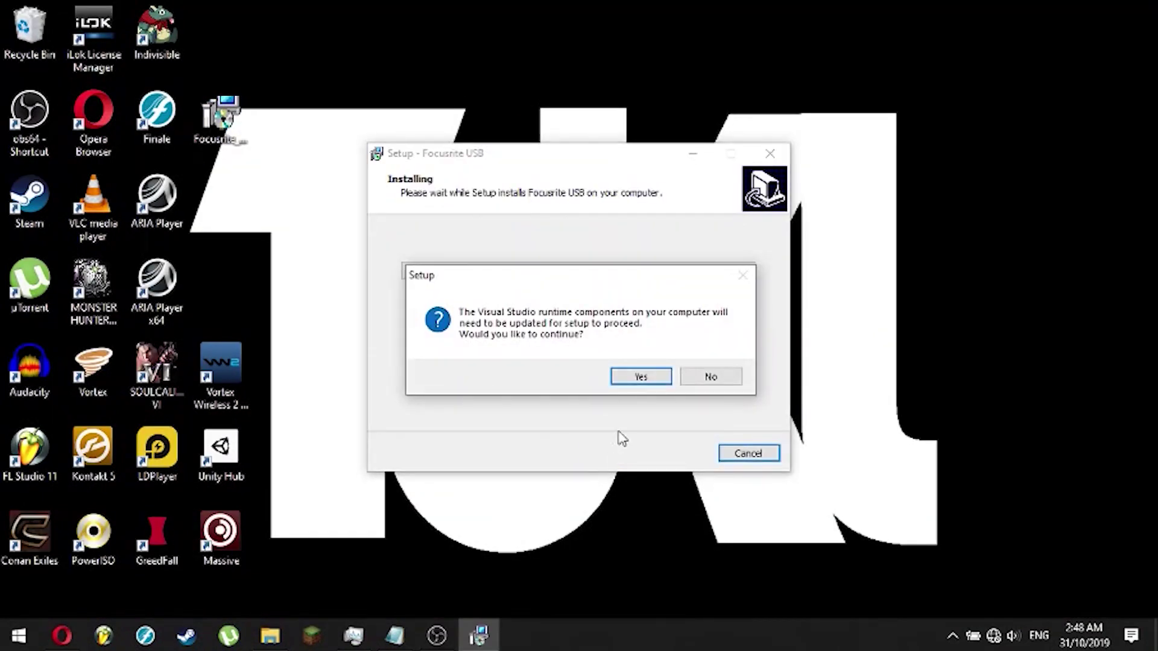
click(640, 377)
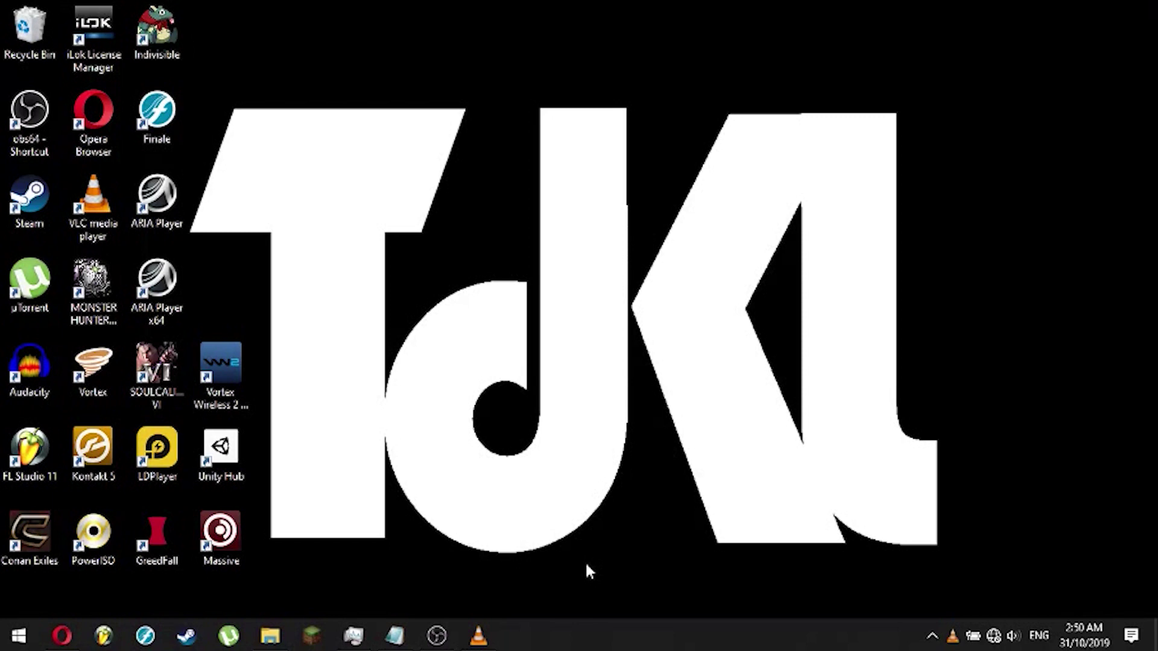
click(104, 637)
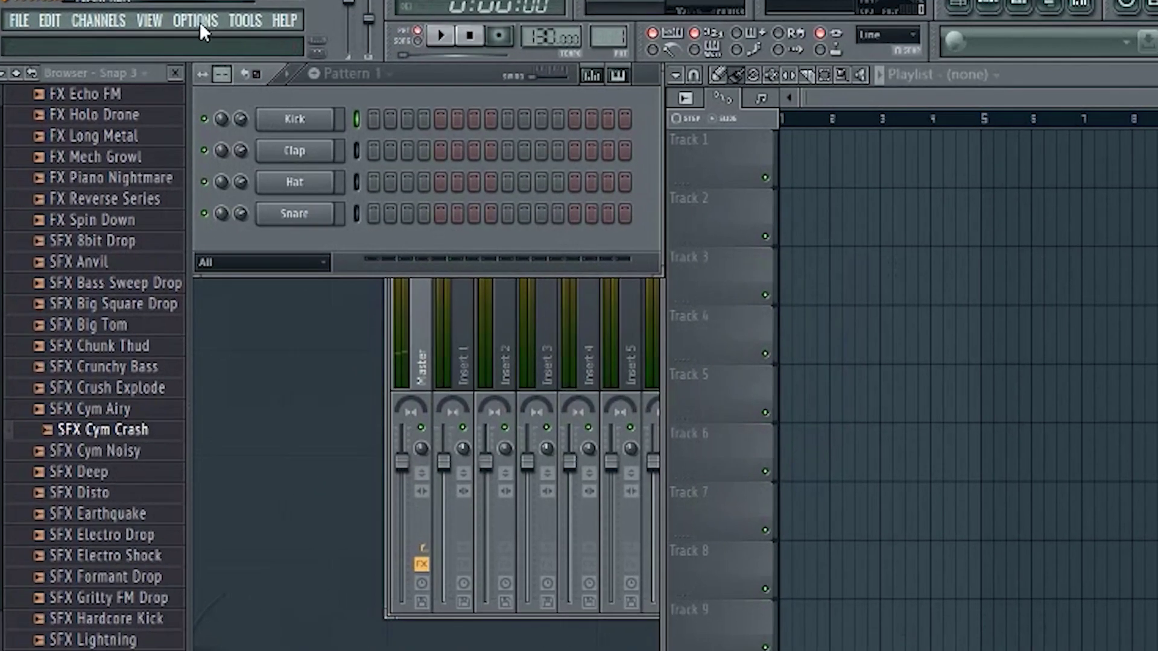
Select Focusrite USB ASIO as the input/output device in FL Studio's Audio settings.
click(166, 32)
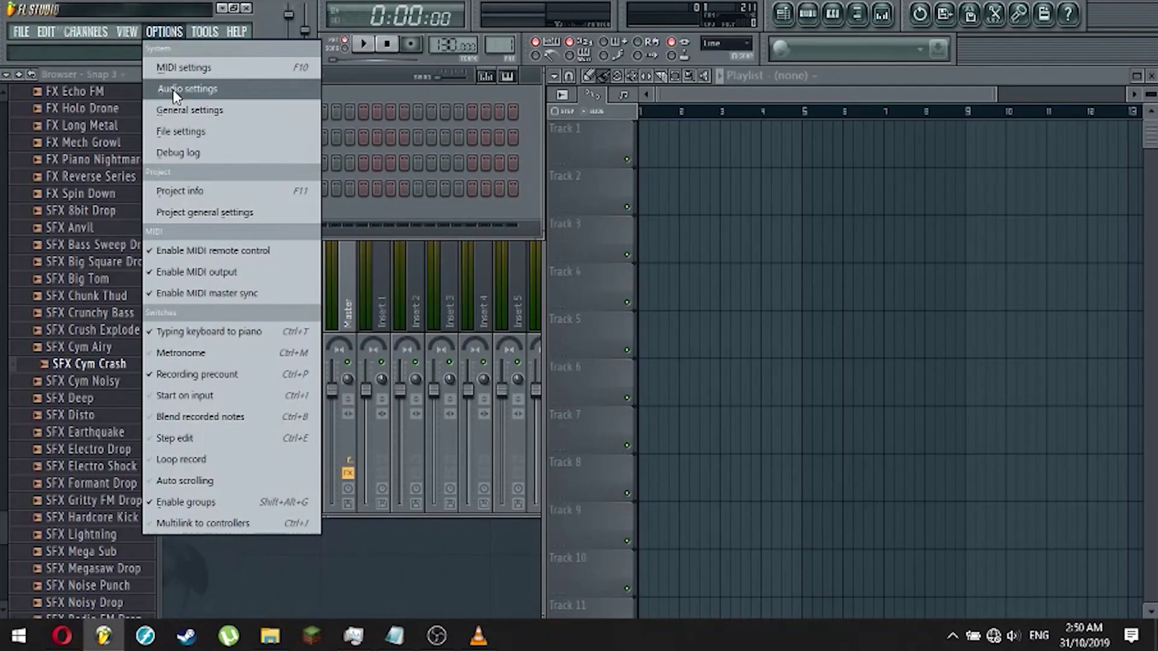
click(232, 91)
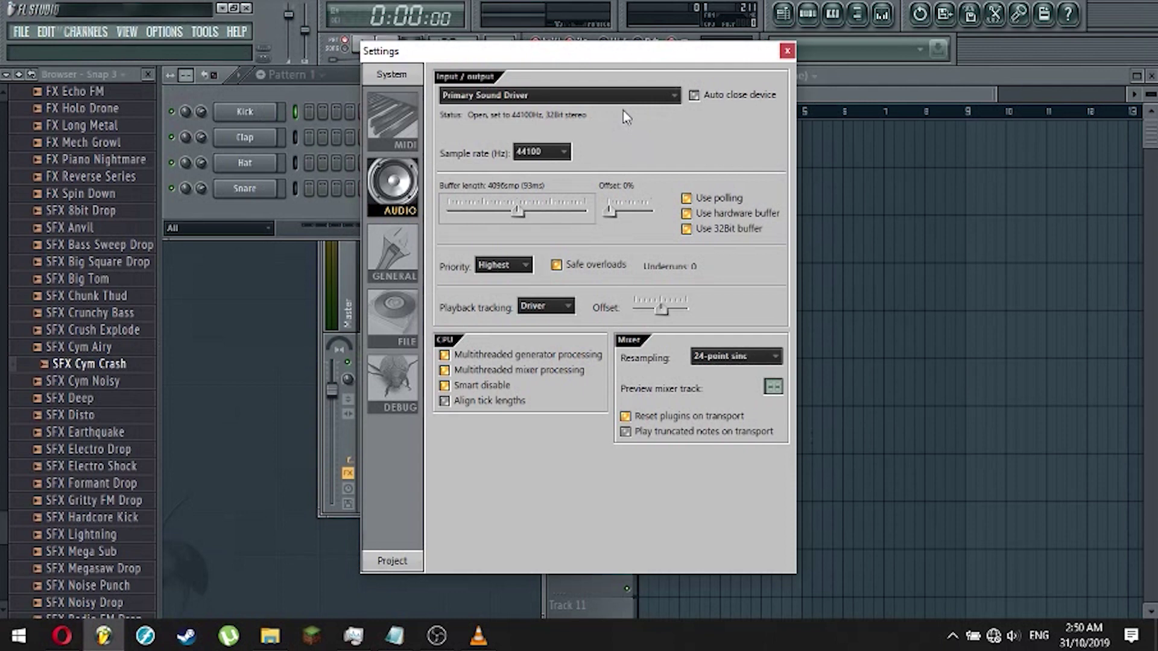
click(653, 97)
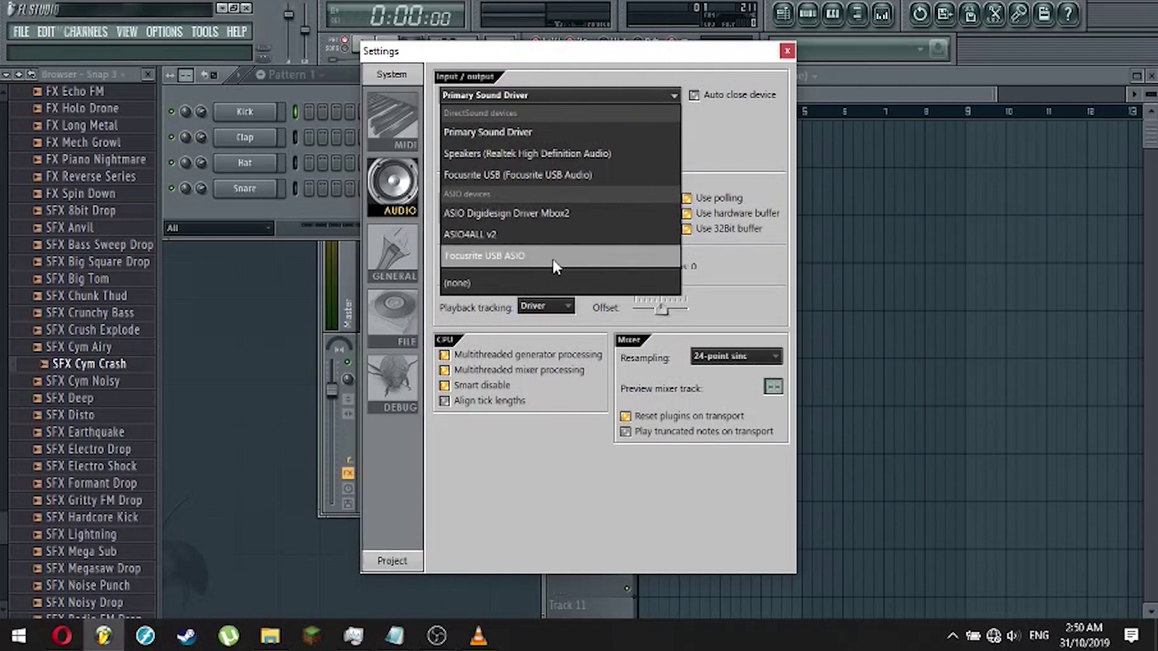
click(570, 263)
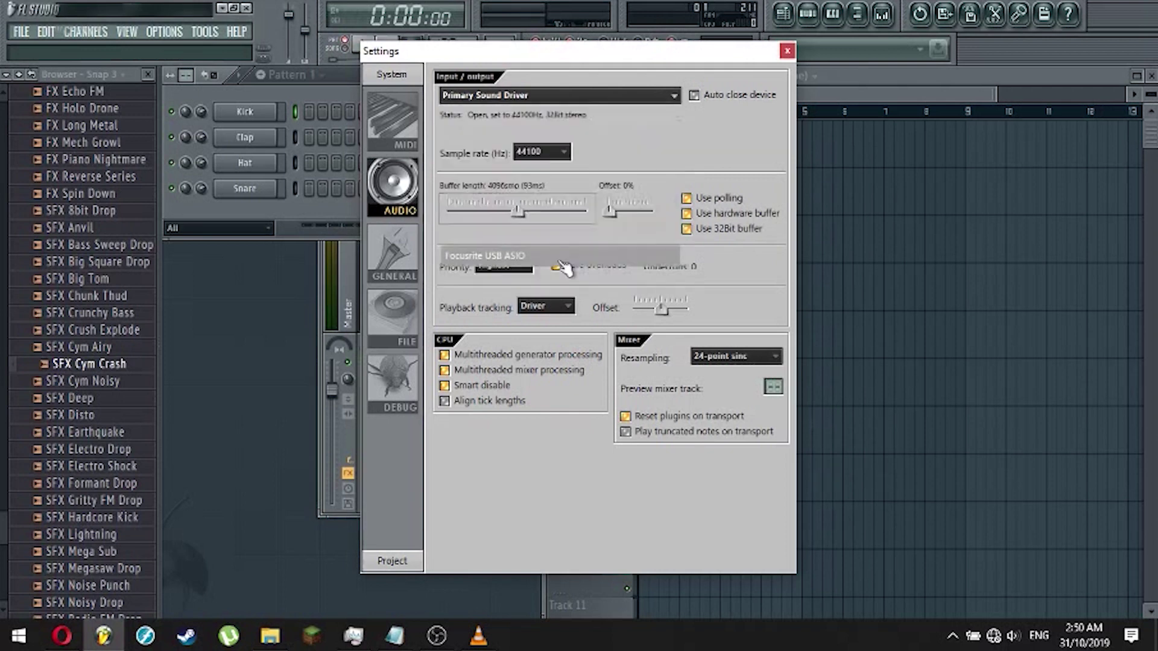
click(787, 50)
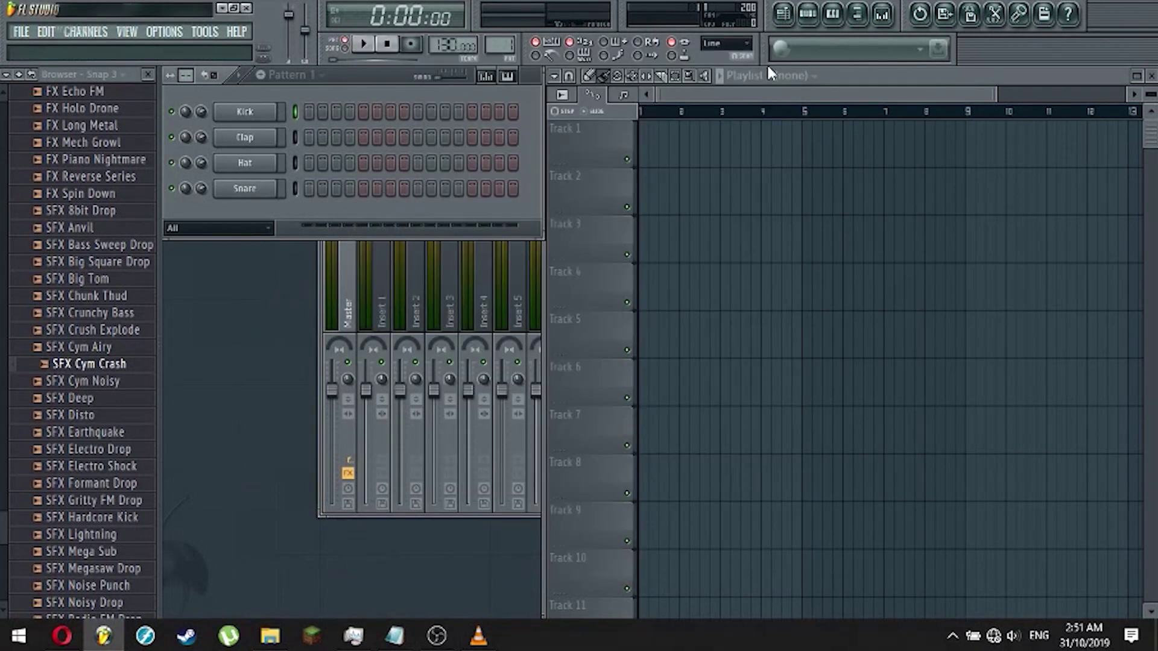
click(885, 23)
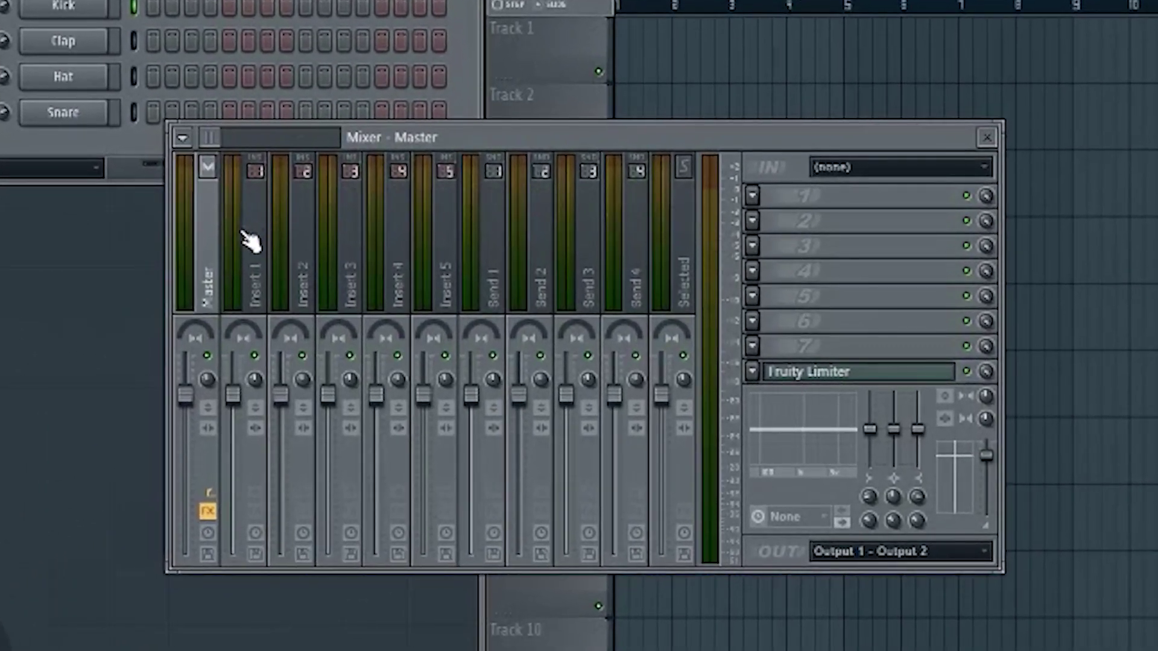
Set mixer Insert 1's input to Focusrite USB ASIO mono Input 2.
click(269, 261)
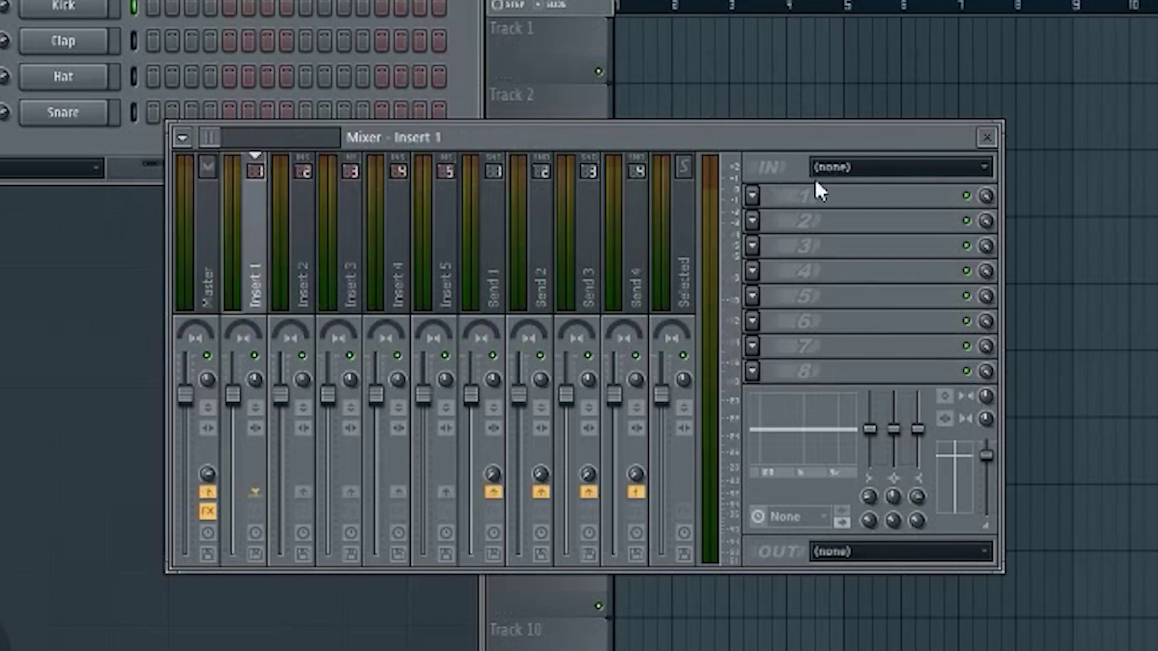
click(934, 168)
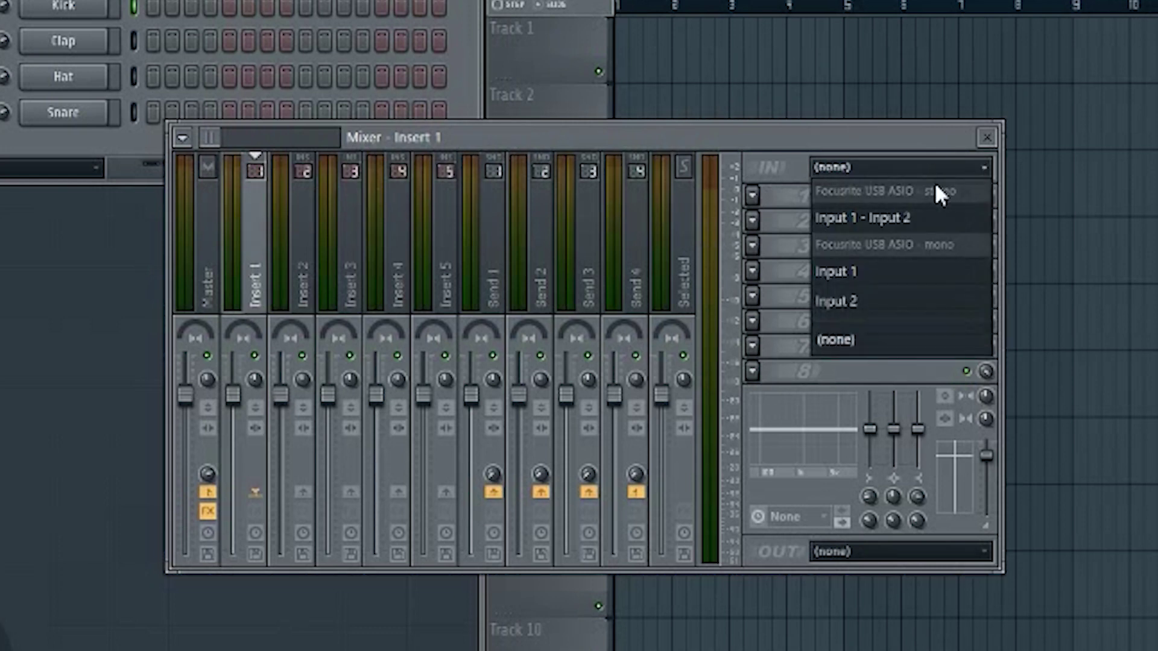
click(856, 314)
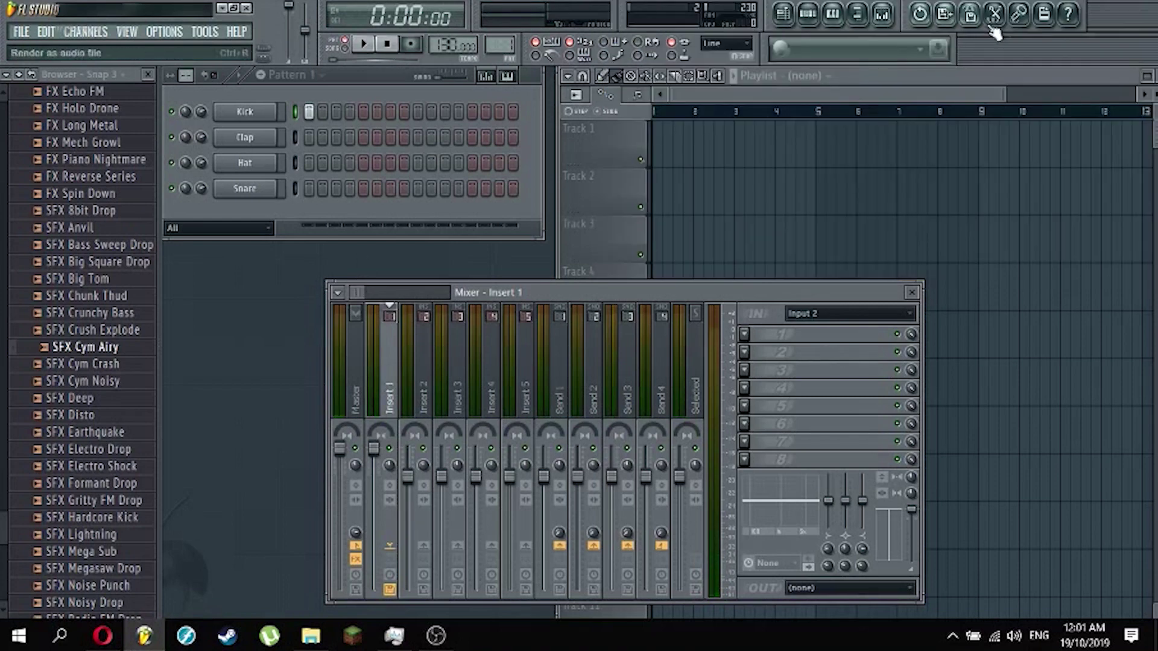
Record the instrument into the playlist as an audio clip, producing untitled_Insert 1_40.
click(1019, 15)
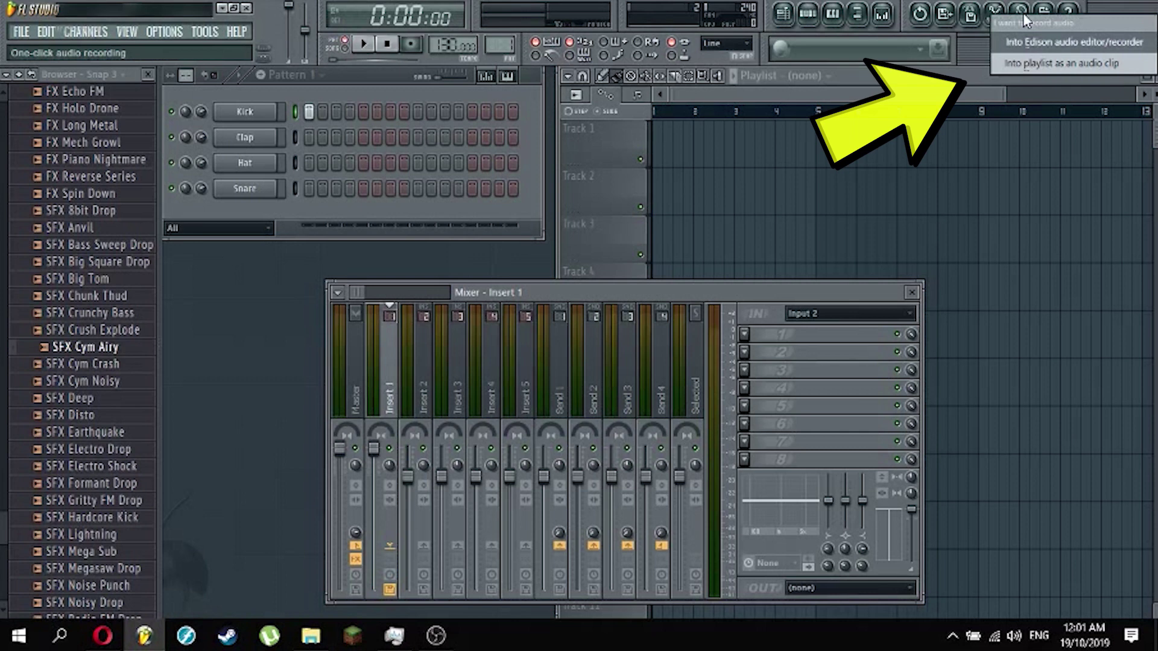
click(1120, 63)
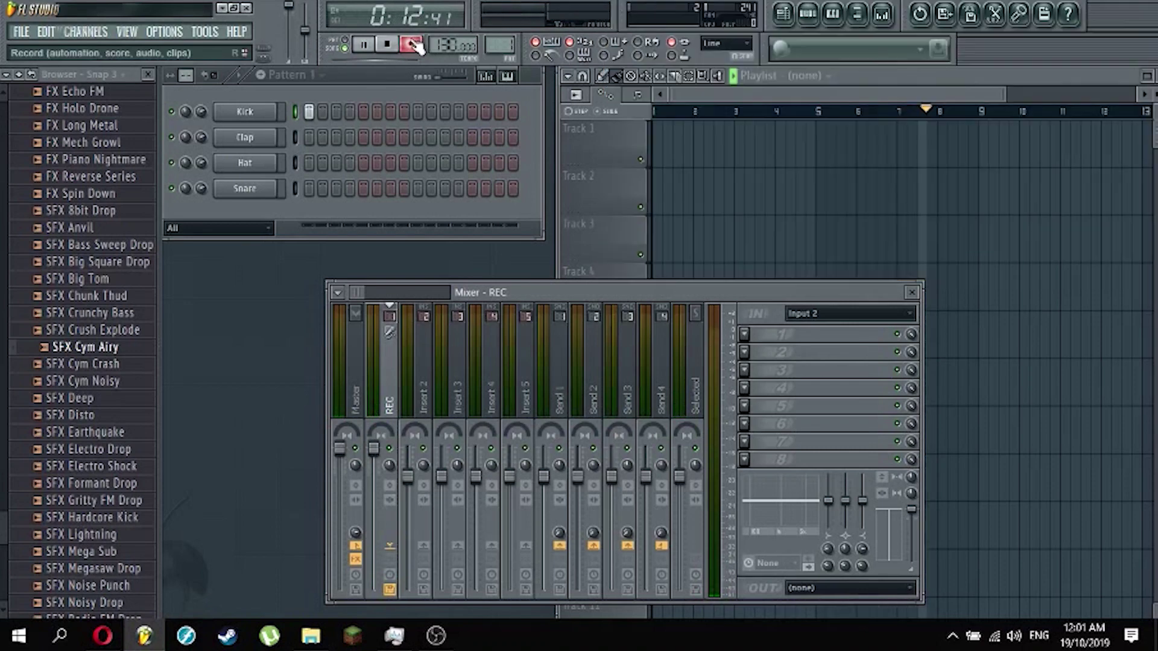
click(386, 44)
click(412, 45)
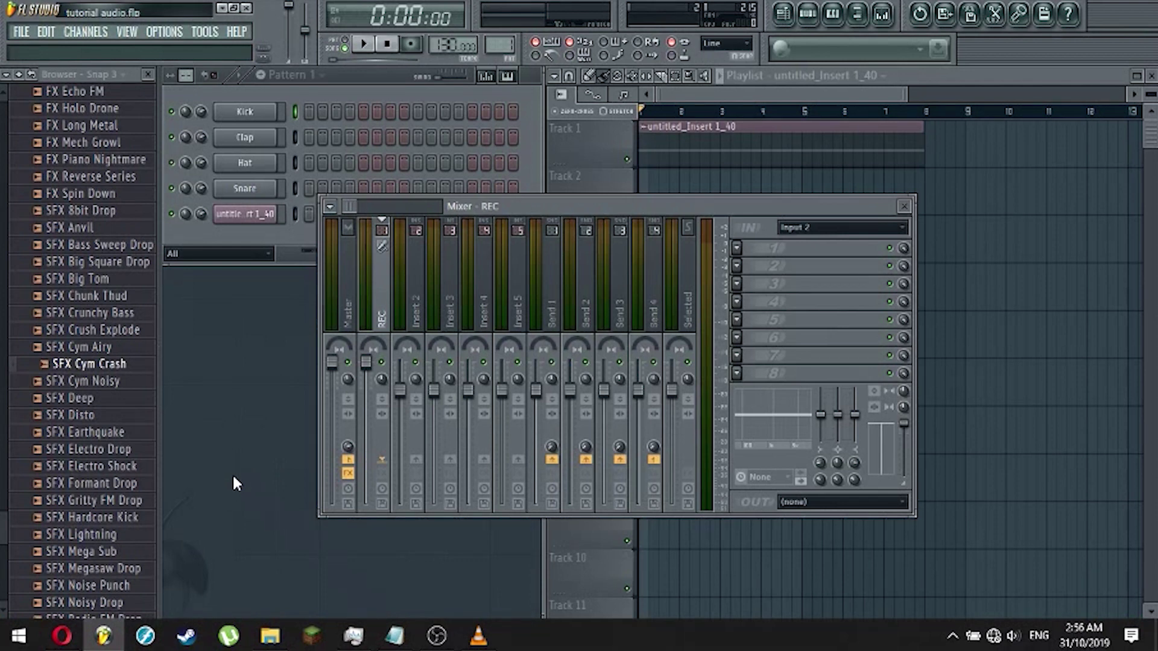
Turn on Normalize for the untitled_Insert 1_40 sample and view its waveform in the Playlist.
click(366, 92)
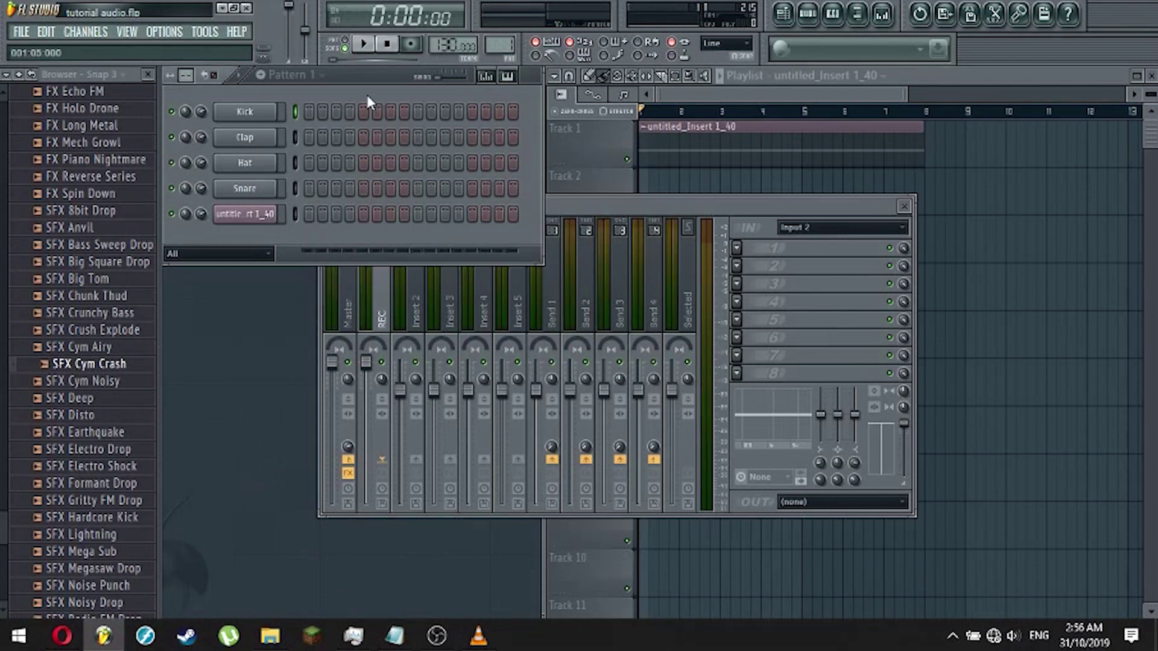
click(274, 217)
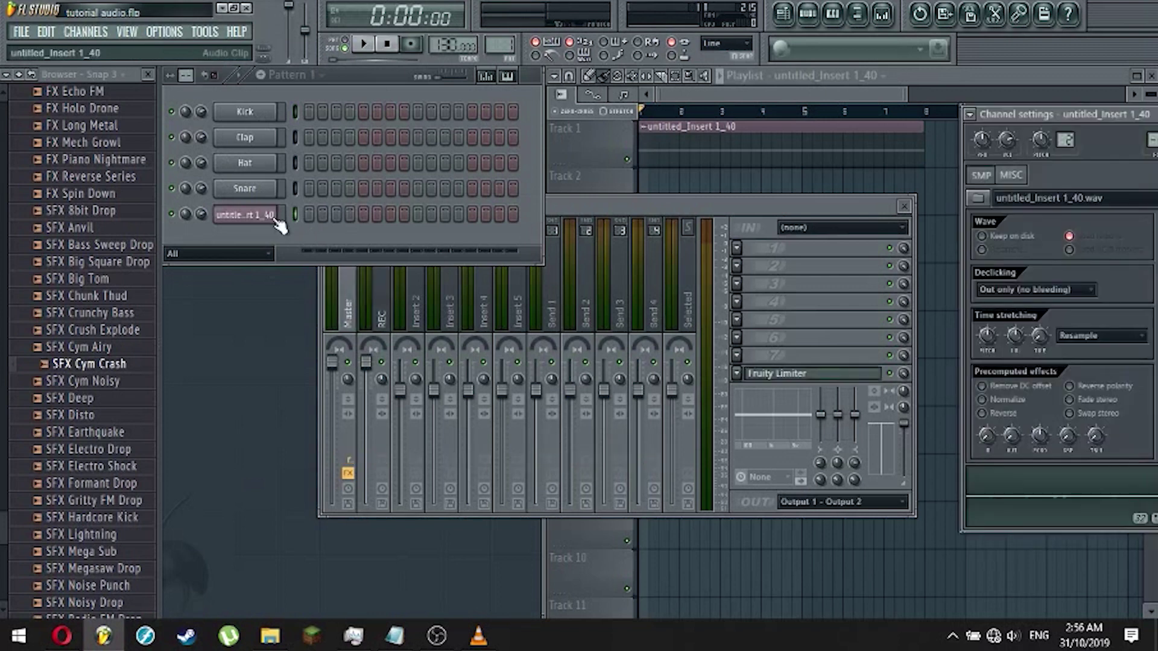
drag(1095, 117, 1051, 97)
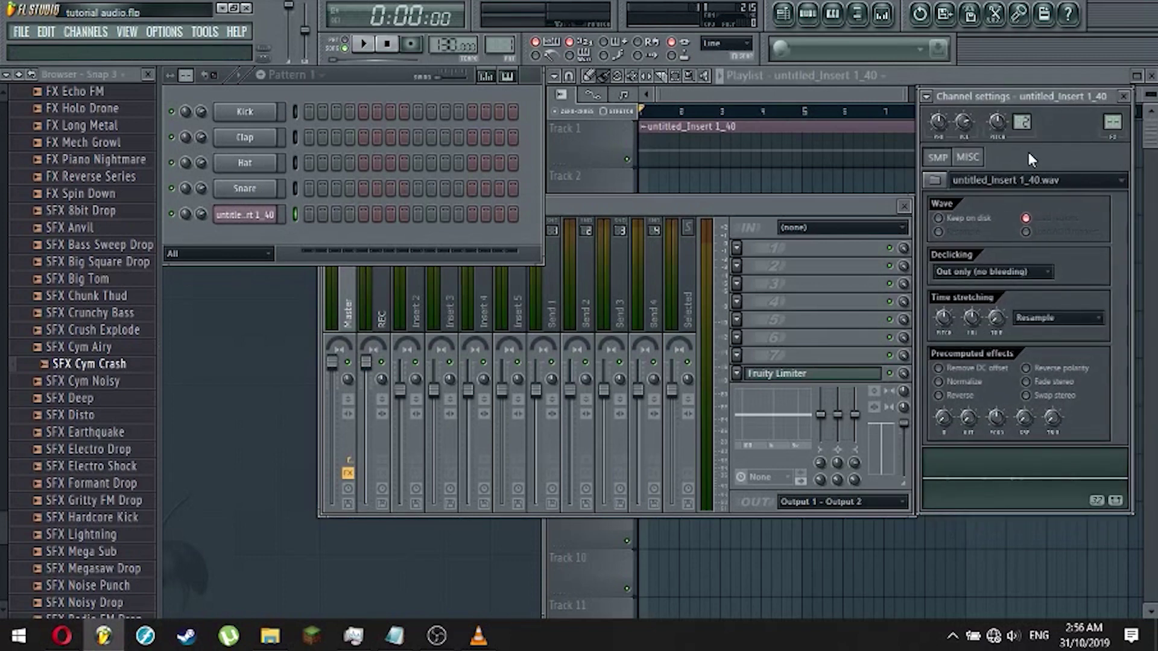
click(939, 382)
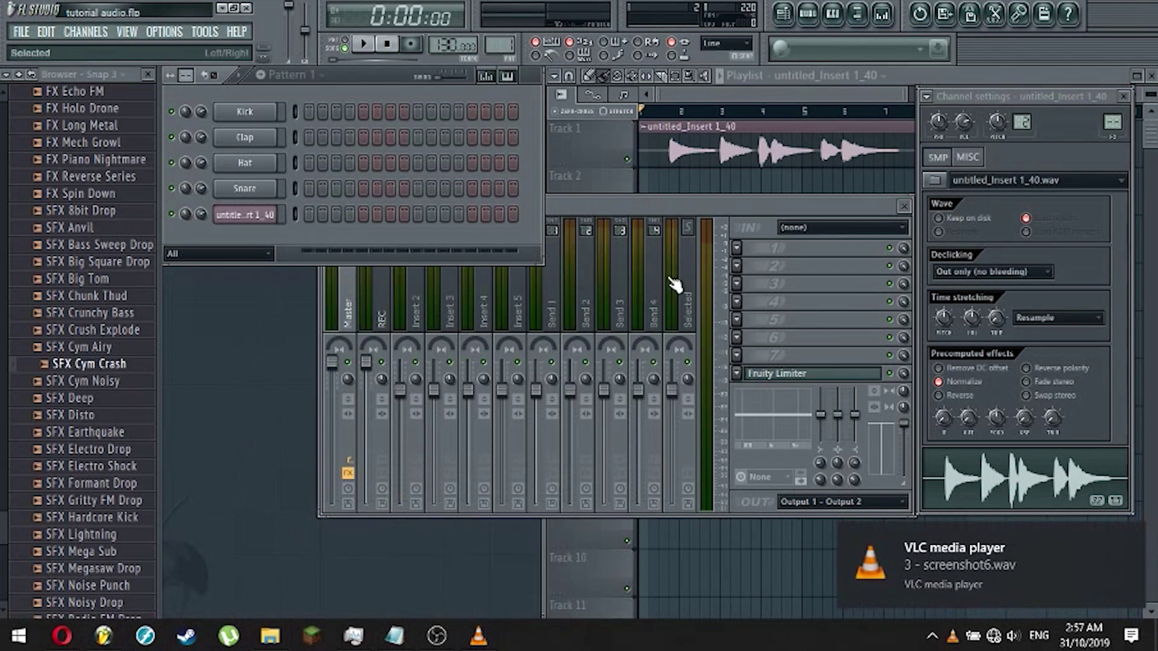
click(295, 214)
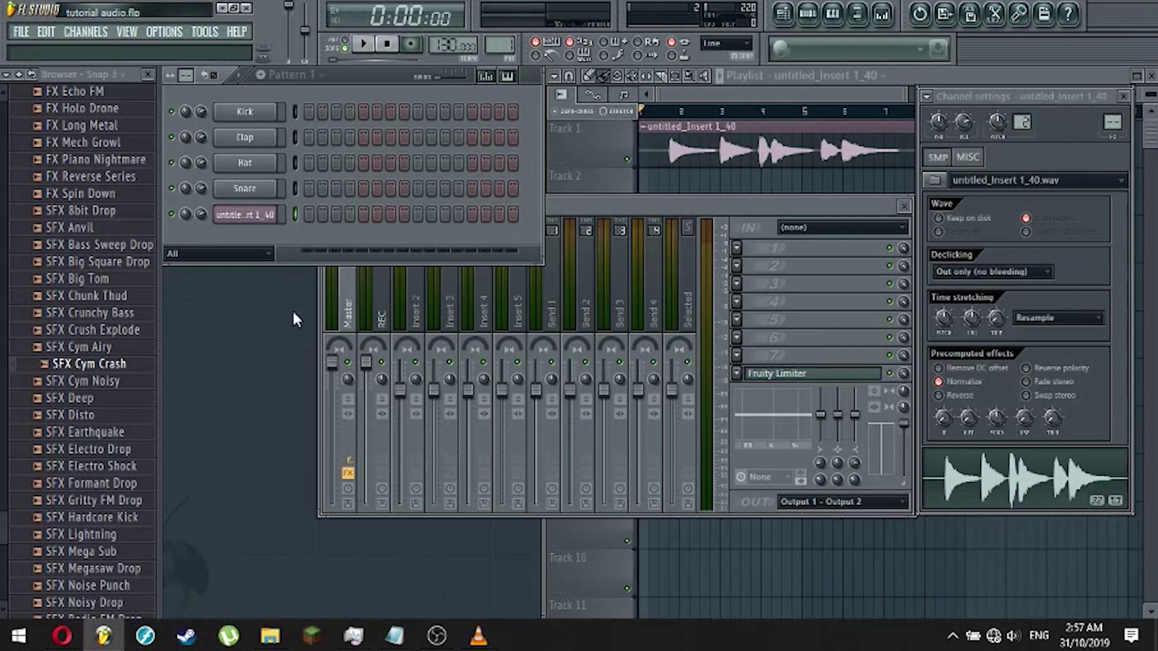
click(725, 94)
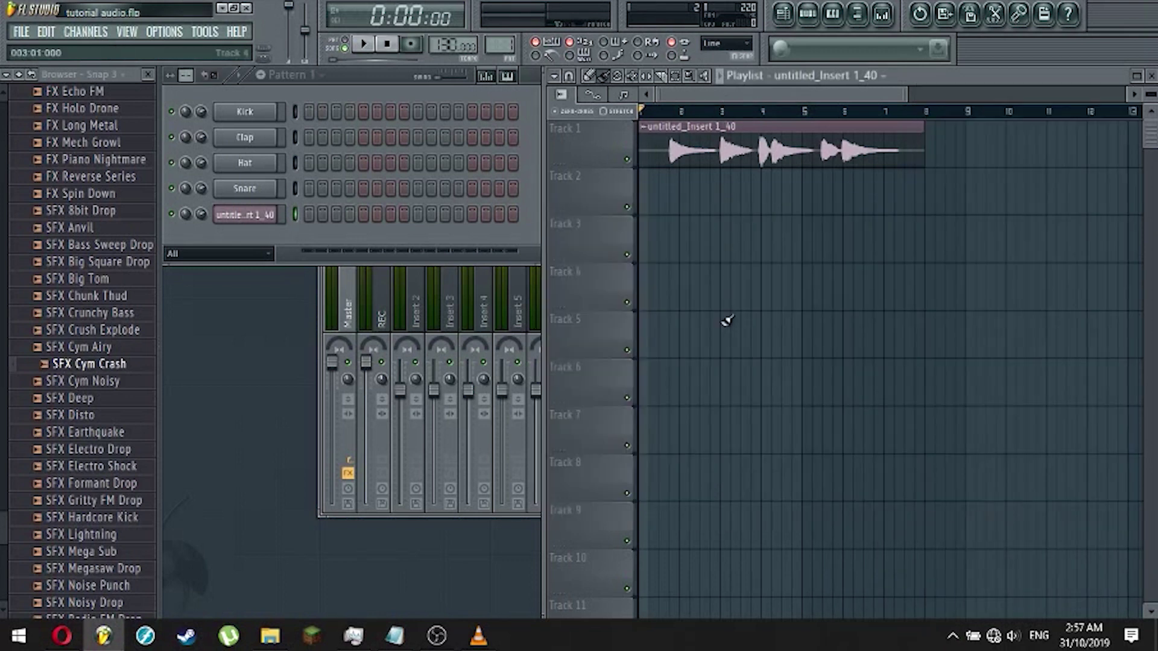
Paint a copy of untitled_Insert 1_40 at bar 1 of Track 2.
click(646, 188)
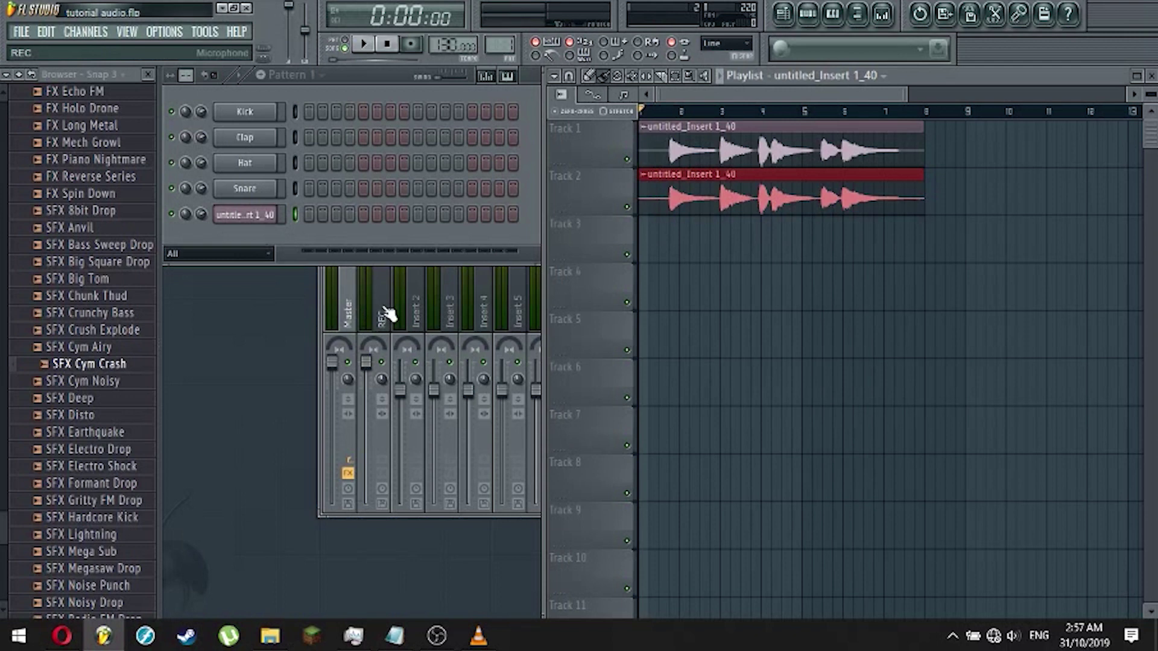
click(1026, 15)
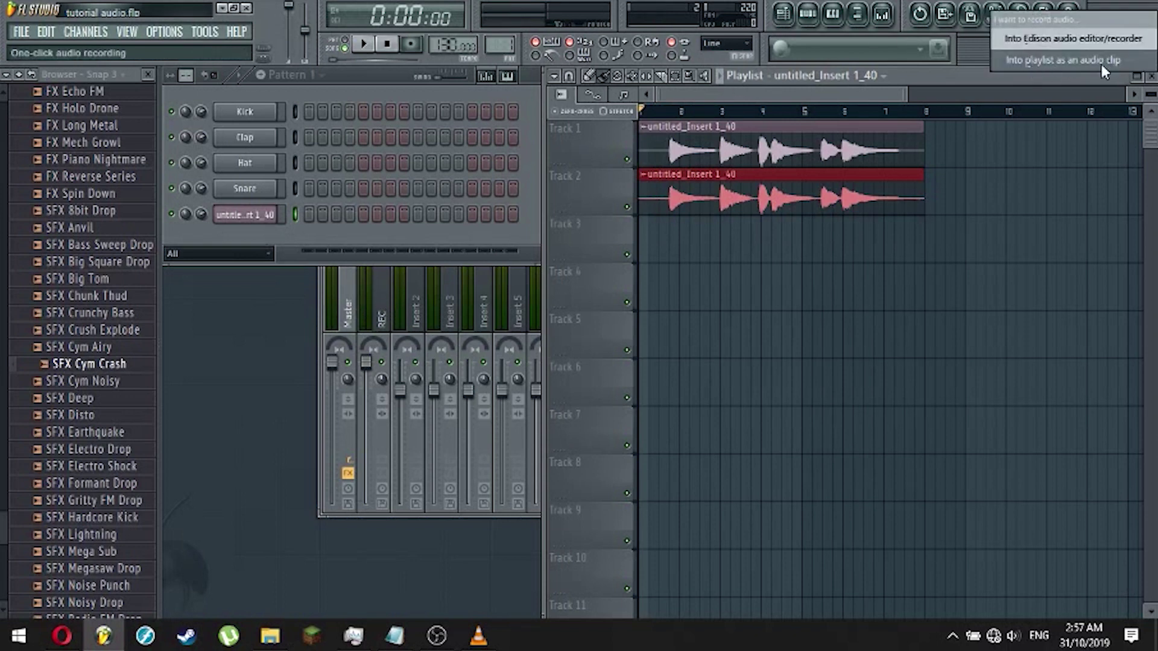
click(960, 63)
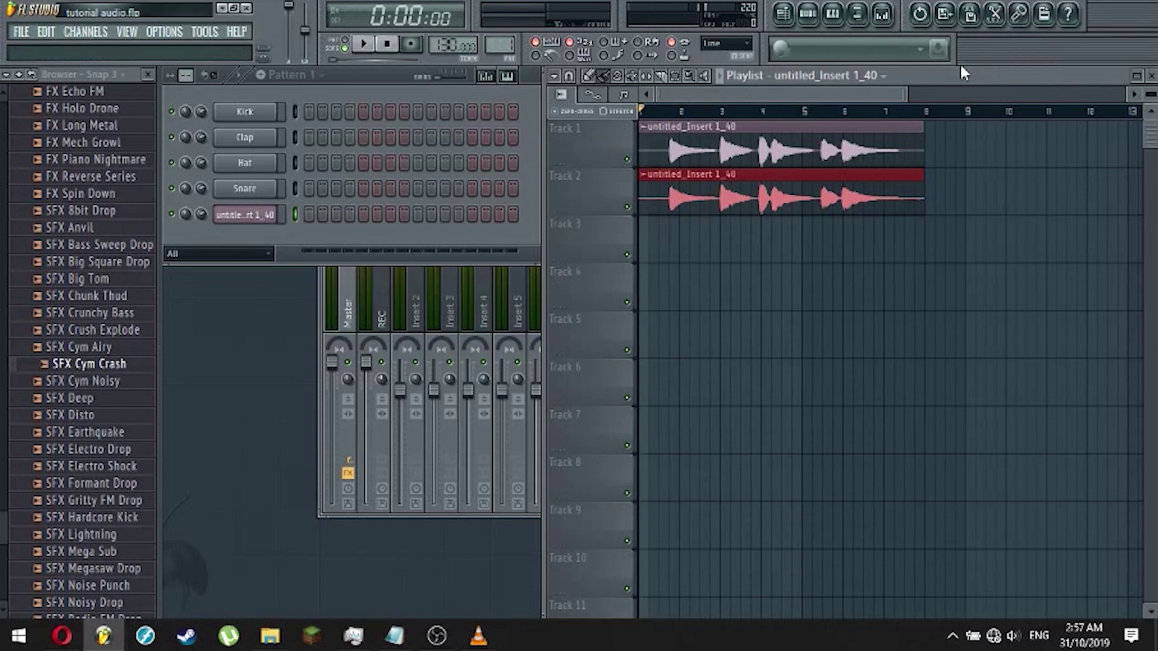
click(317, 410)
Set mixer Insert 2's input to Focusrite Input 1.
drag(605, 204, 615, 267)
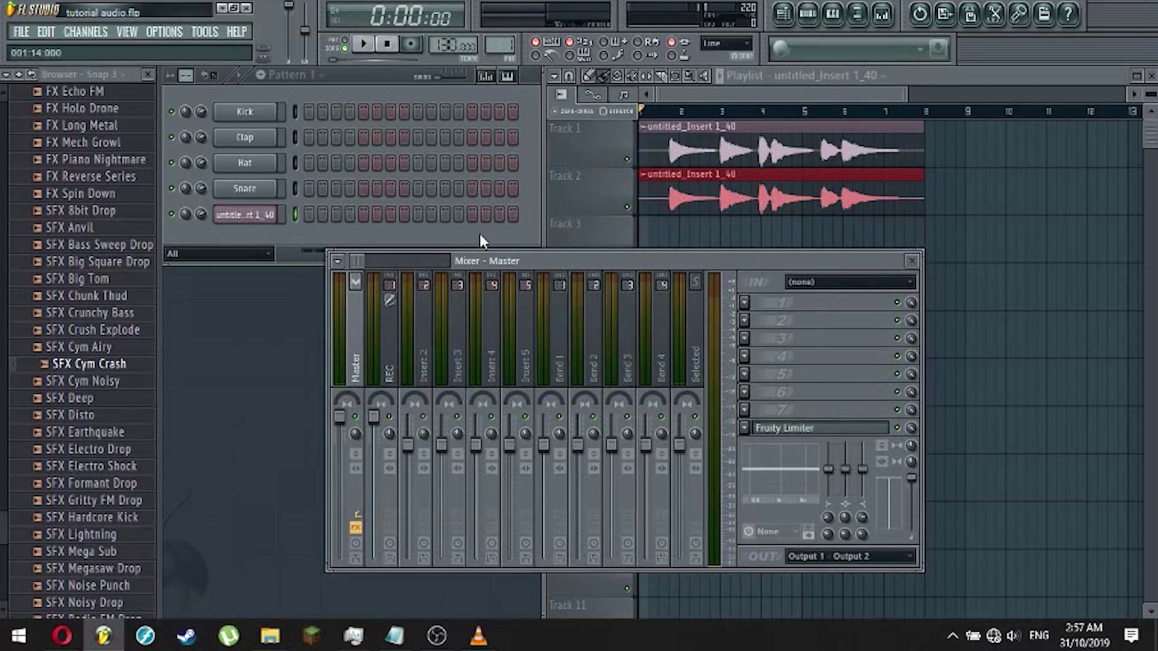
click(425, 355)
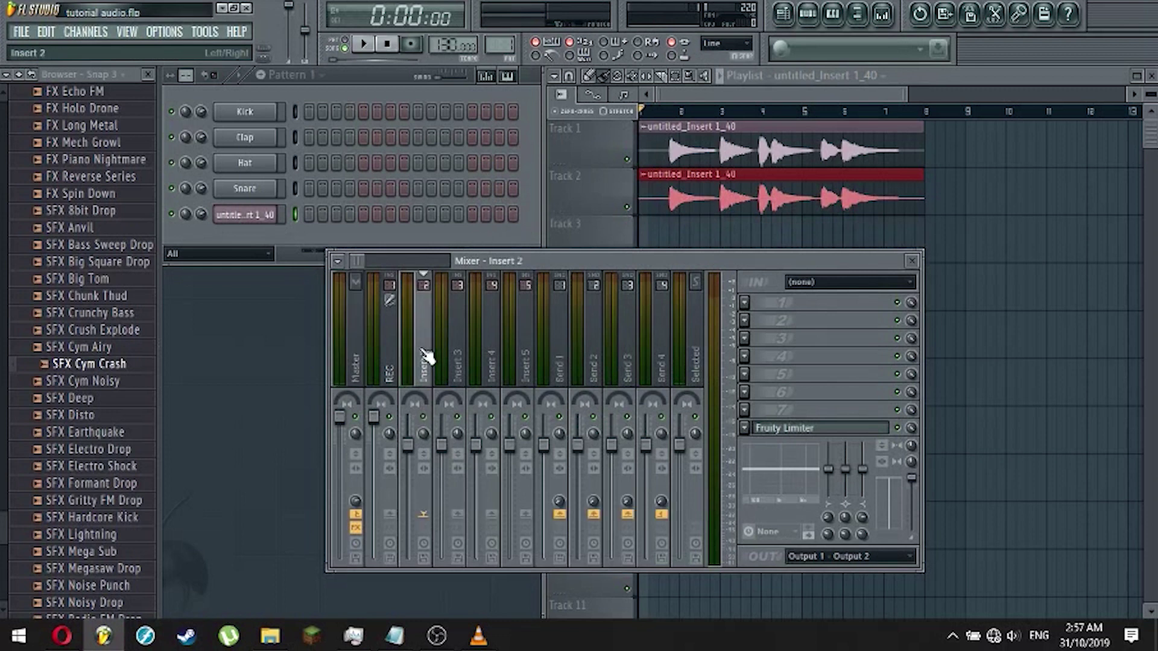
click(911, 283)
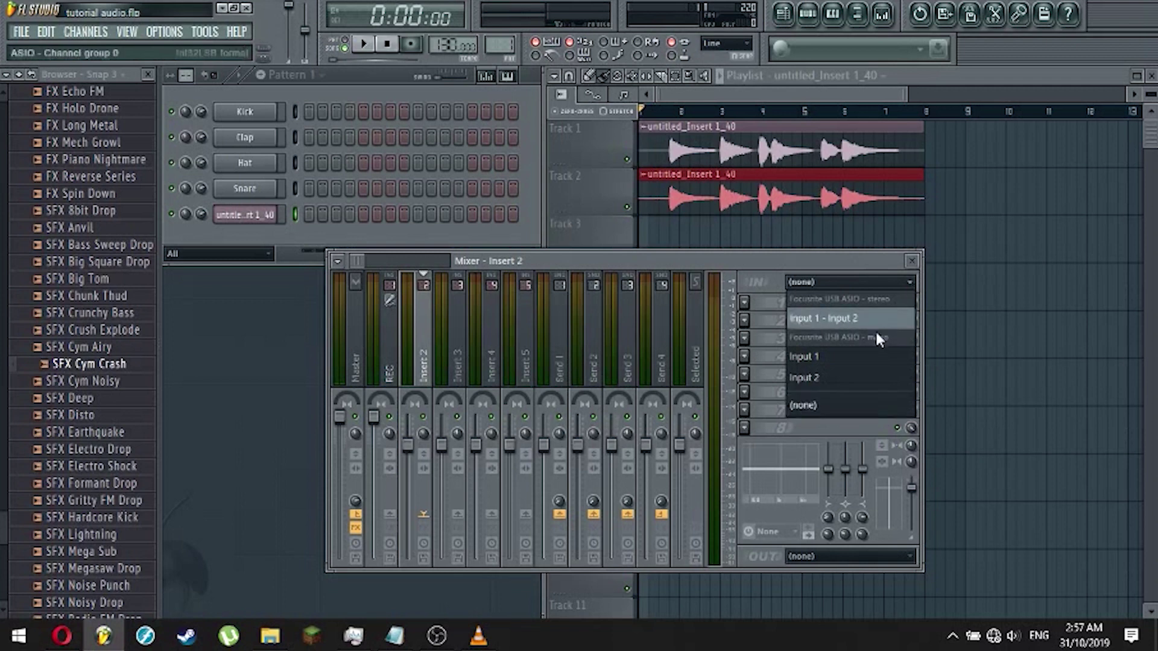
click(859, 361)
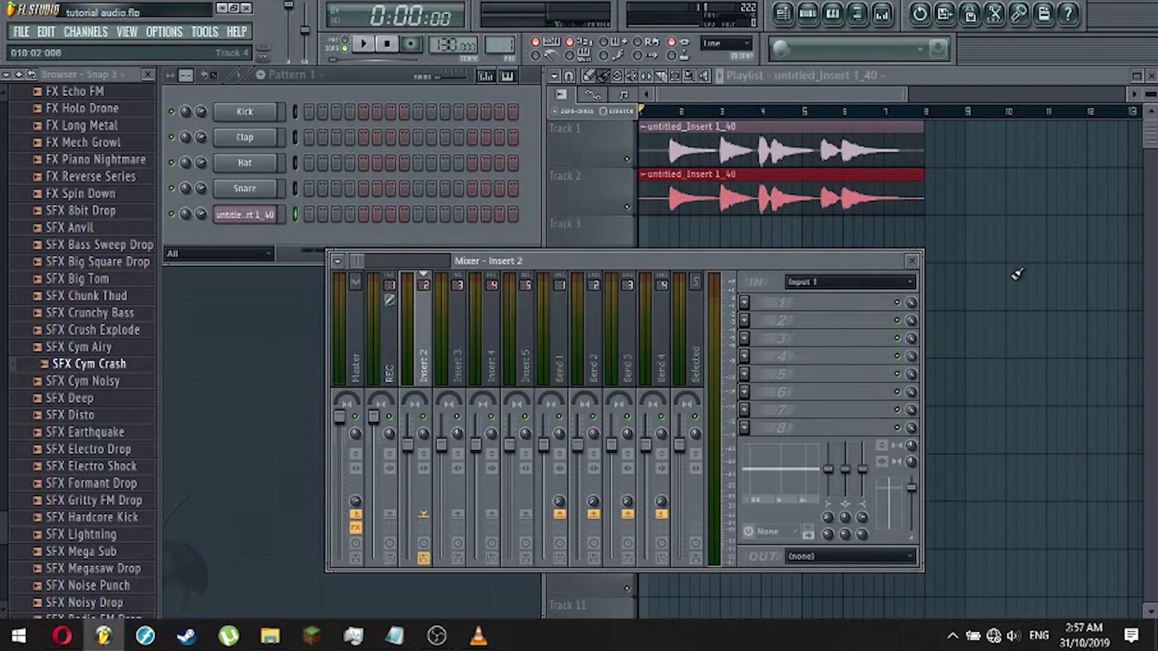